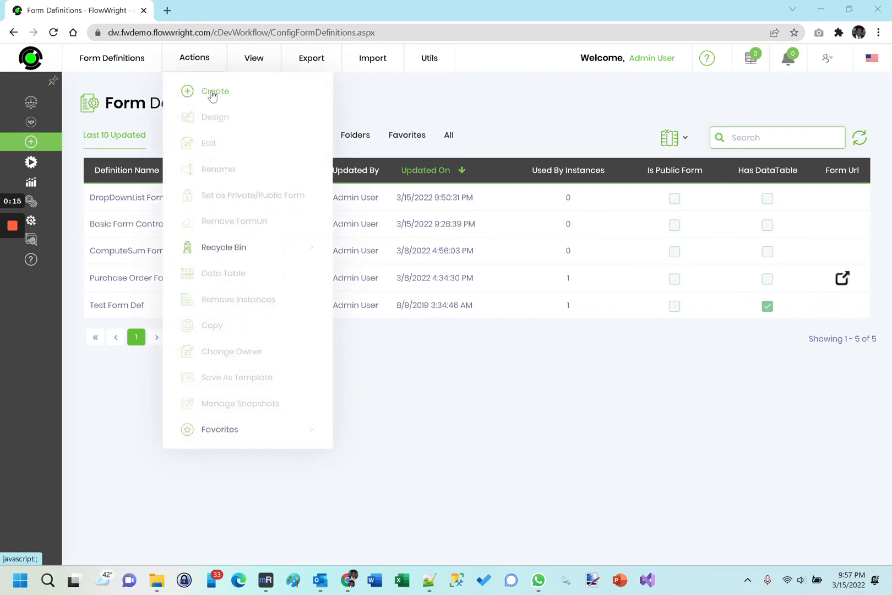
# Step: Create a form definition named "ShowHideControls Def" with the designer set to open
pyautogui.click(212, 95)
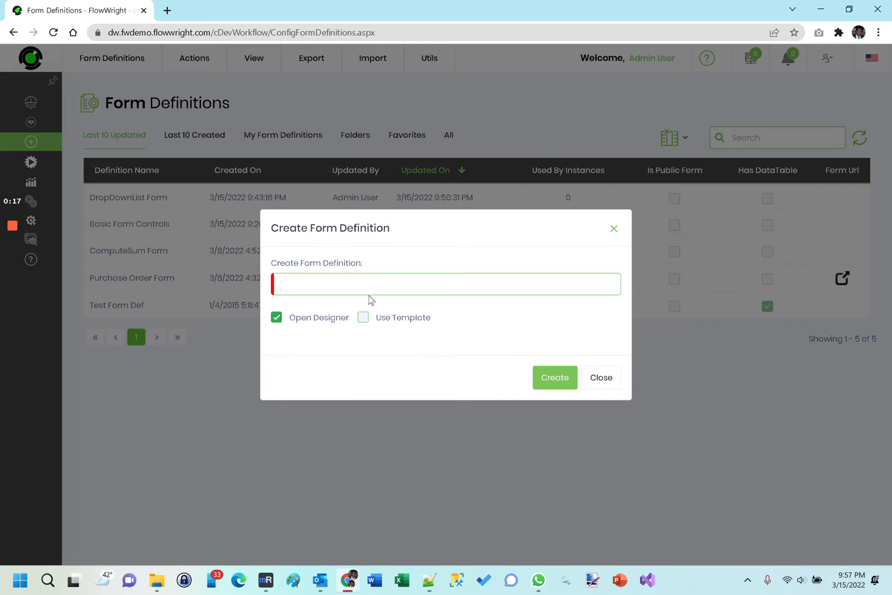
pyautogui.write('ShowHide')
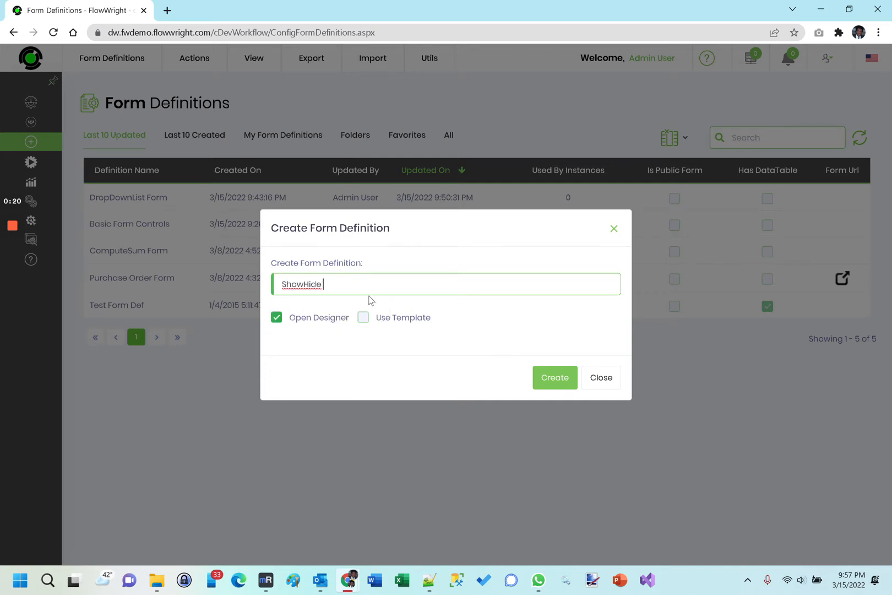
pyautogui.press('BackSpace')
pyautogui.write('Controls Def')
pyautogui.click(551, 383)
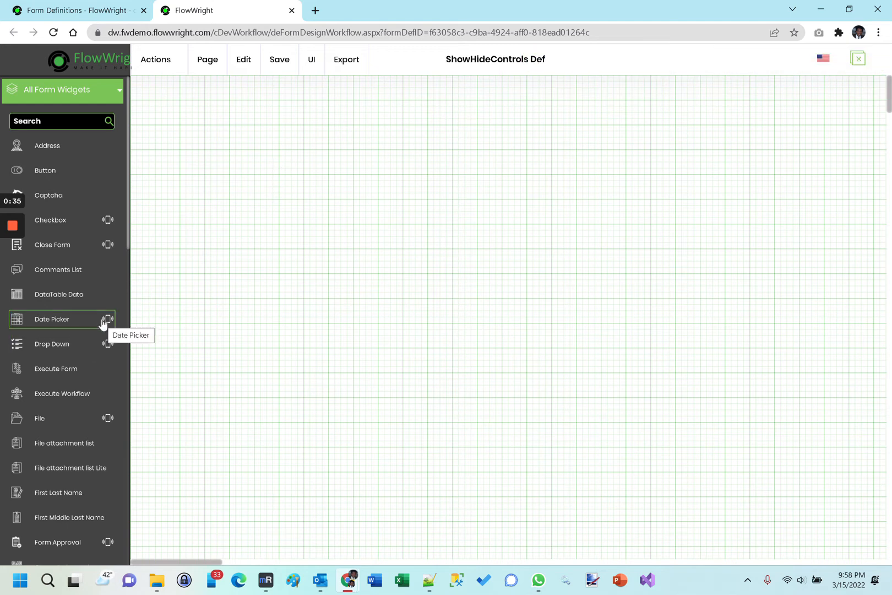
# Step: Place a Label widget near the upper-left corner of the form canvas and a Drop Down widget beside it on the same row
pyautogui.scroll(-7, 103, 323)
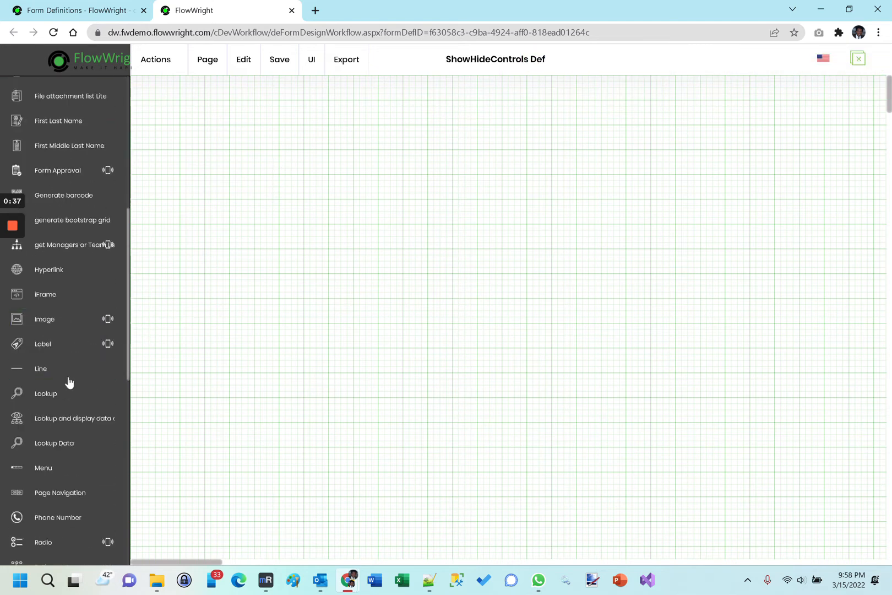
pyautogui.moveTo(65, 345); pyautogui.dragTo(165, 109)
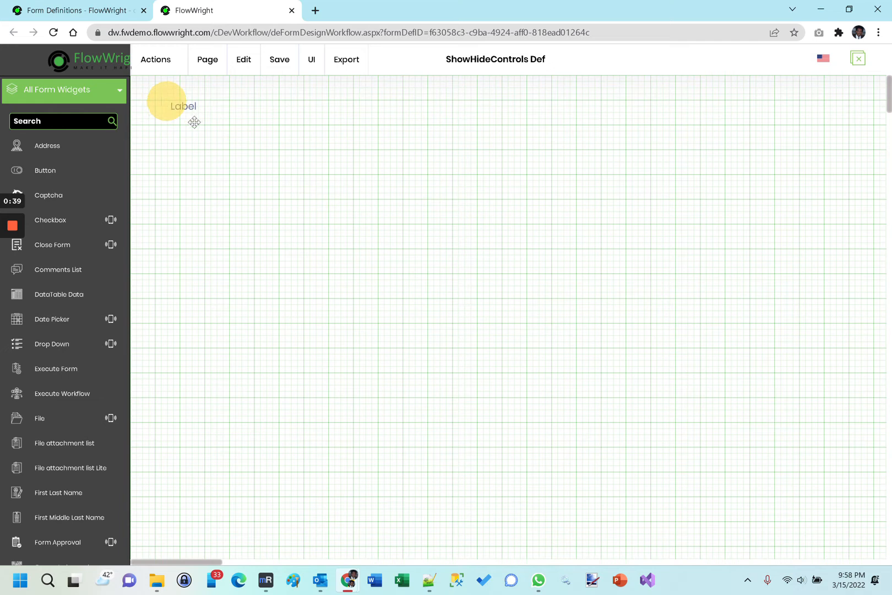
pyautogui.scroll(7, 57, 333)
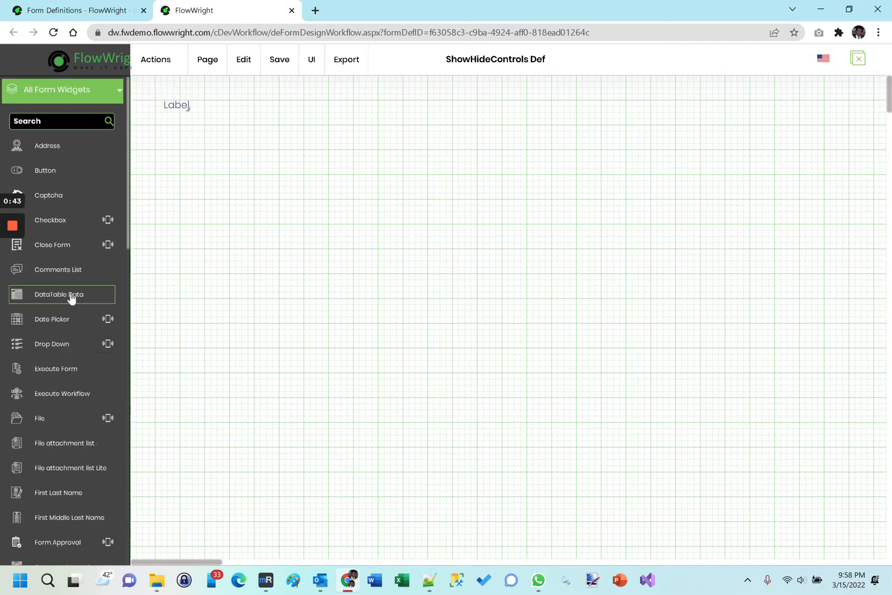
pyautogui.moveTo(71, 344); pyautogui.dragTo(294, 111)
# Step: Set the label's text to "Select a System for access" and save its settings
pyautogui.doubleClick(177, 105)
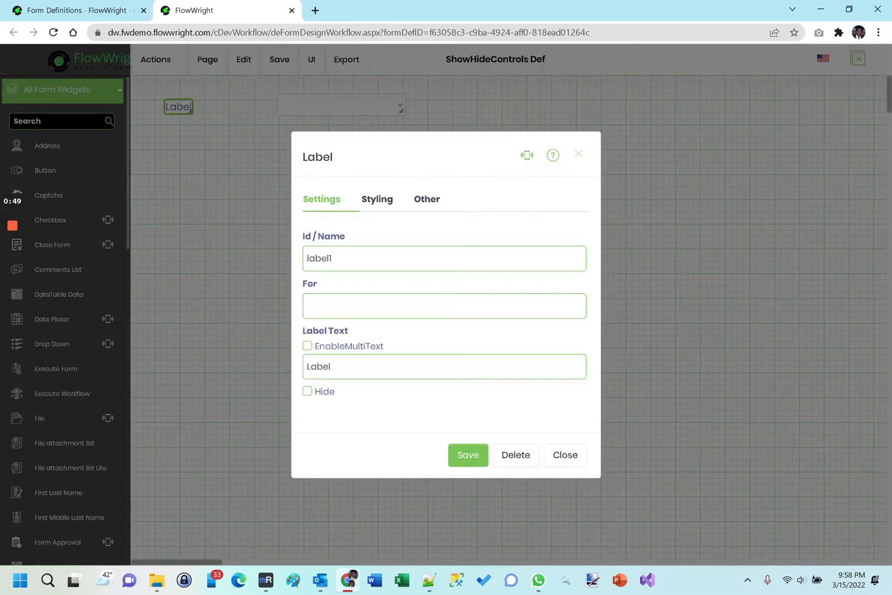
pyautogui.moveTo(333, 367); pyautogui.dragTo(250, 369)
pyautogui.write('Select S')
pyautogui.press('BackSpace')
pyautogui.write('a System for access')
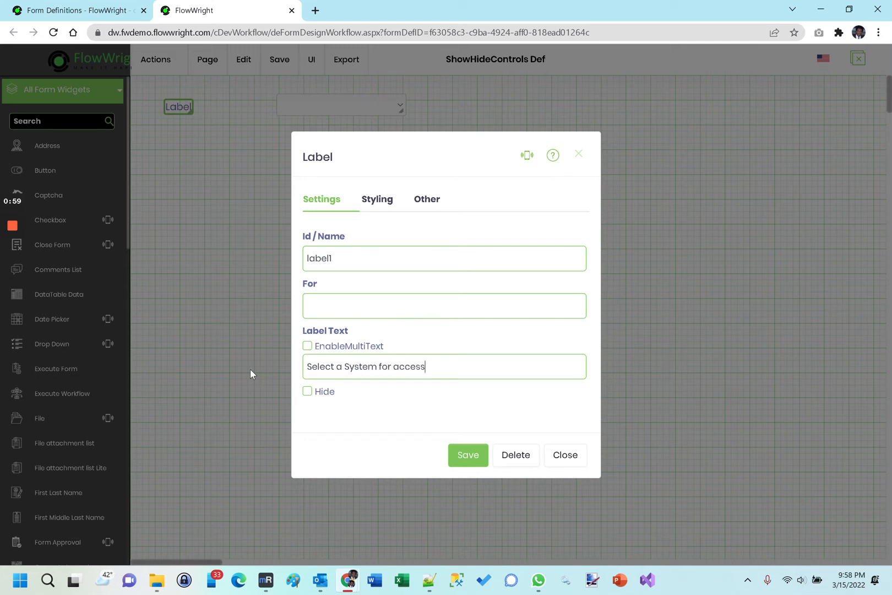
pyautogui.click(464, 455)
# Step: Move the drop-down clear of the label text and give it the static options System A, System B and System C
pyautogui.moveTo(392, 110)
pyautogui.mouseDown()
pyautogui.moveTo(371, 105)
pyautogui.moveTo(399, 110)
pyautogui.mouseUp()
pyautogui.click(387, 107)
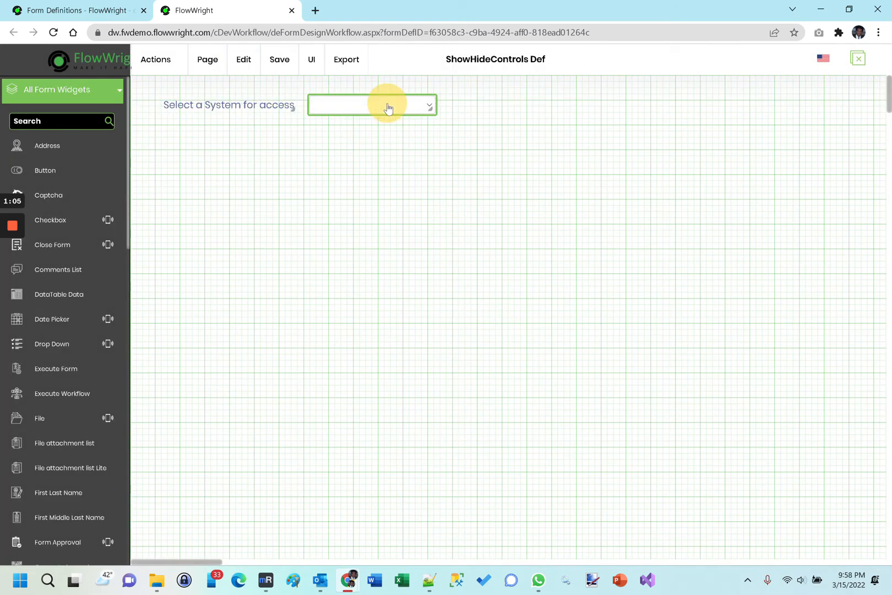
pyautogui.doubleClick(388, 108)
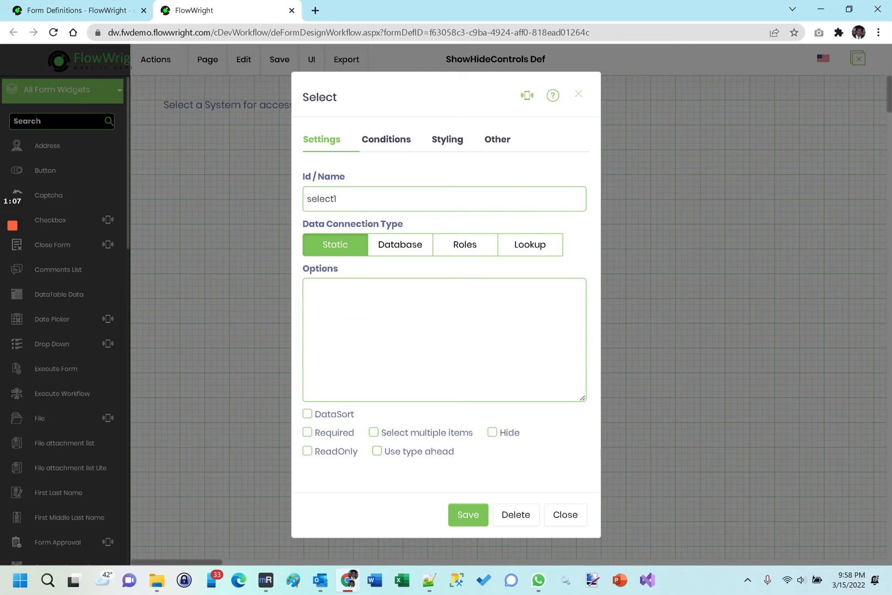
pyautogui.write('System A')
pyautogui.press('Return')
pyautogui.write('System B')
pyautogui.press('Return')
pyautogui.write('System C')
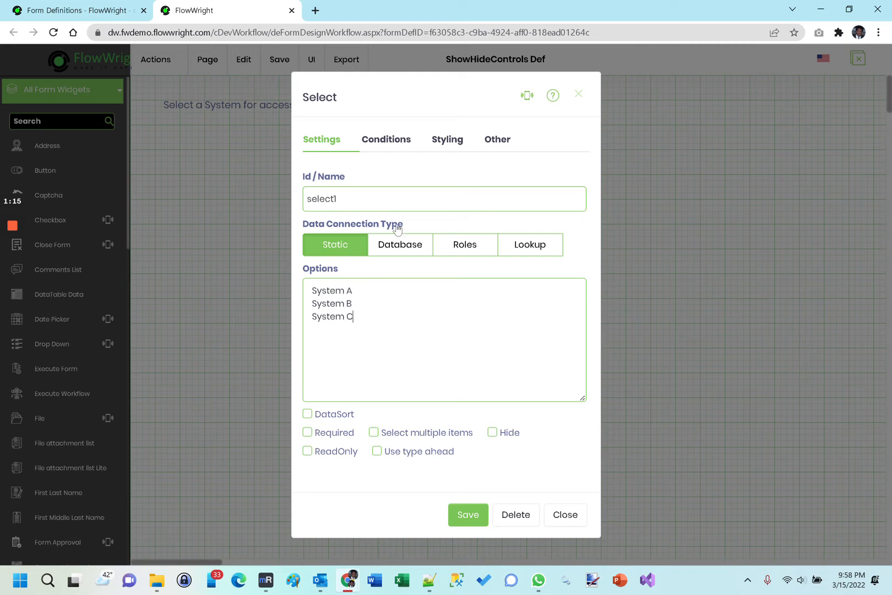
pyautogui.click(464, 515)
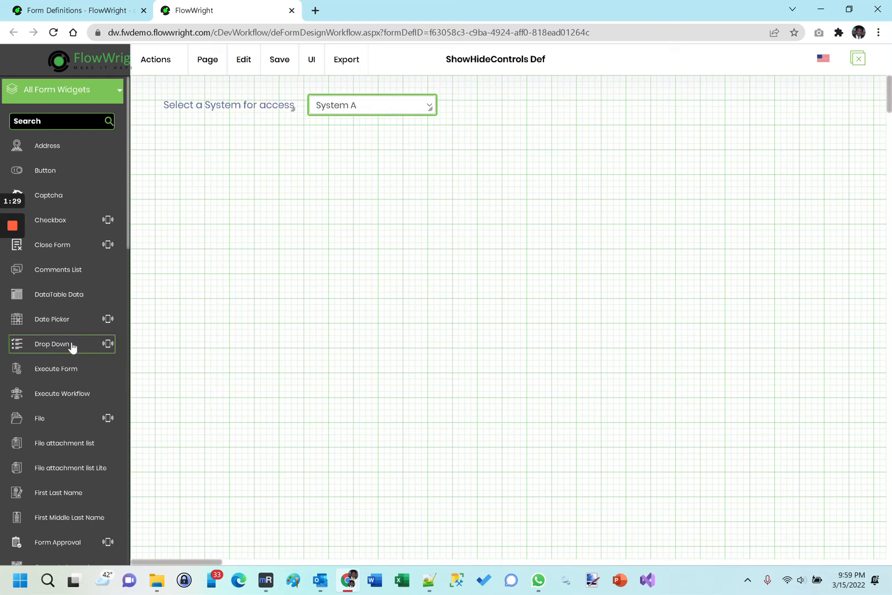
# Step: Add a second Drop Down widget aligned below the first one and set its Id/Name to subSystem
pyautogui.moveTo(73, 346); pyautogui.dragTo(336, 144)
pyautogui.moveTo(388, 162); pyautogui.dragTo(360, 148)
pyautogui.doubleClick(361, 148)
pyautogui.click(358, 199)
pyautogui.moveTo(341, 199); pyautogui.dragTo(286, 191)
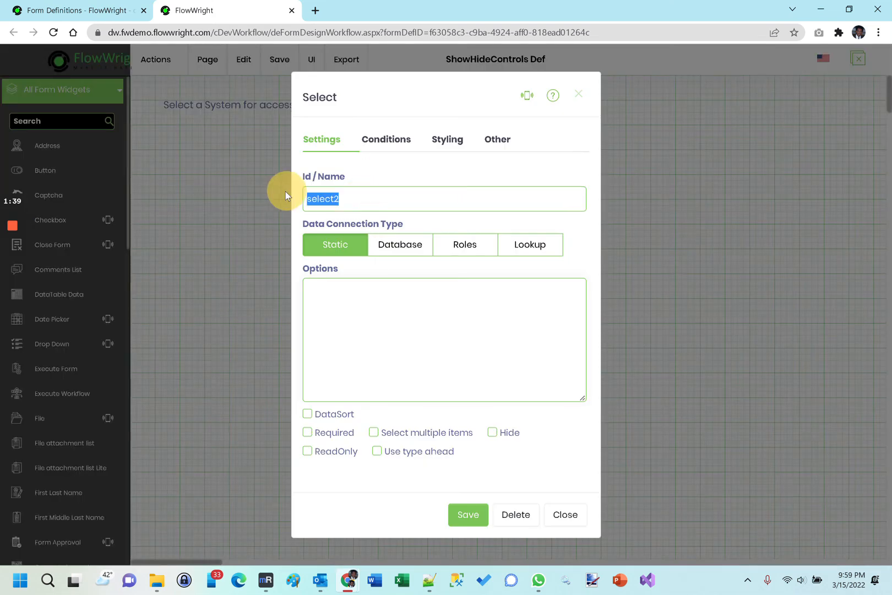
pyautogui.write('subSystem')
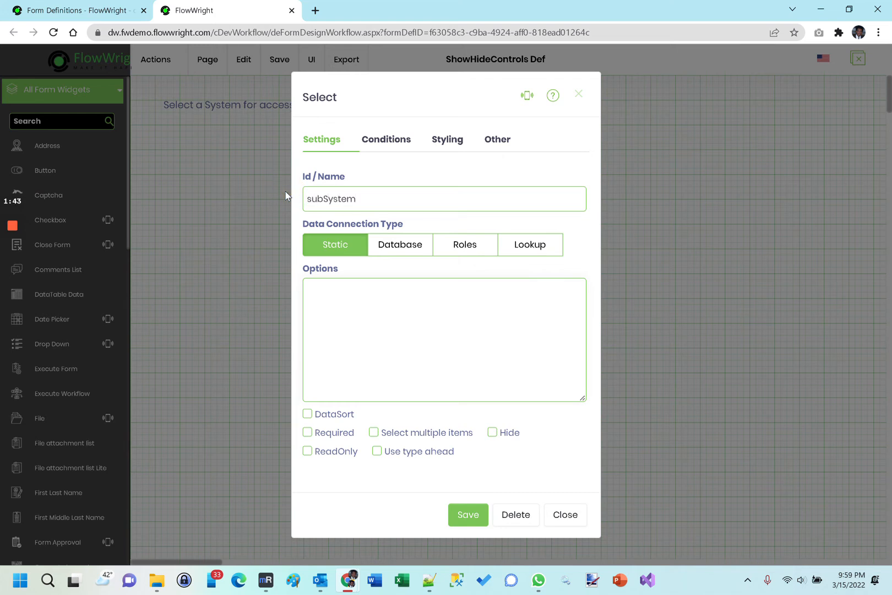
# Step: Give the subSystem drop-down the static options SubSys X, SubSys Y and SubSys Z, set it to Hide, and save its settings
pyautogui.click(353, 301)
pyautogui.write('Sub')
pyautogui.write('Syst')
pyautogui.press('BackSpace')
pyautogui.write('X')
pyautogui.press('Return')
pyautogui.write('Sys')
pyautogui.press('BackSpace')
pyautogui.press('BackSpace')
pyautogui.write('ubSys Y SubS')
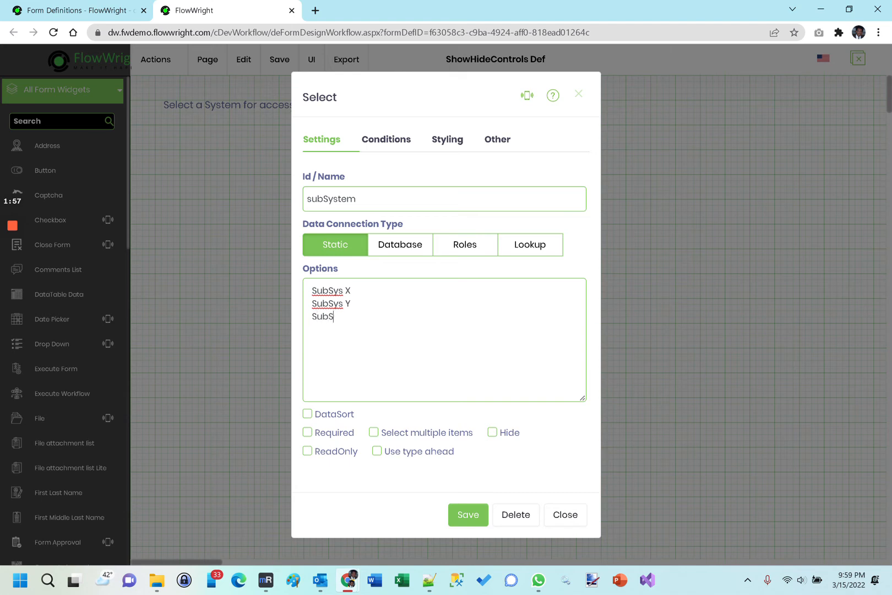
pyautogui.write('ys Z')
pyautogui.click(493, 434)
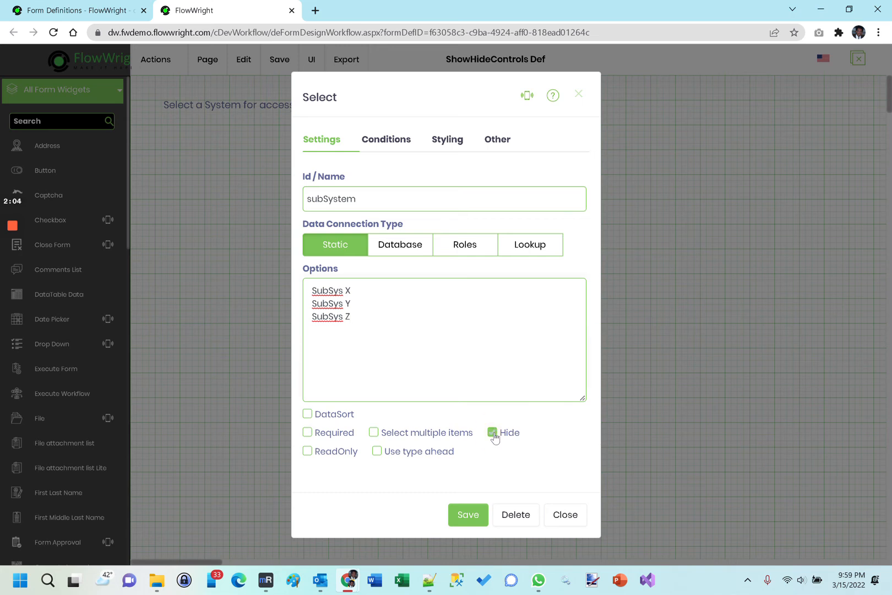
pyautogui.click(463, 515)
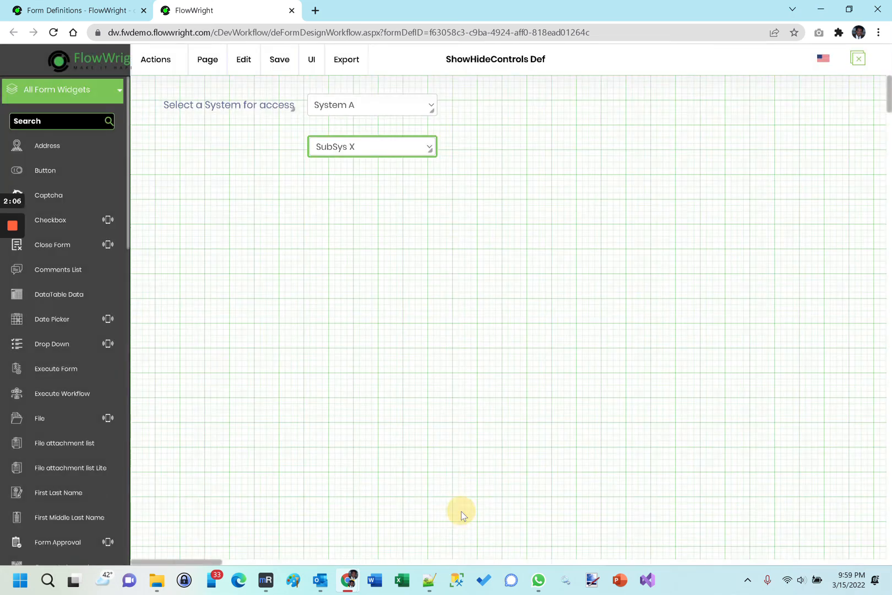
# Step: Add a display condition to the first drop-down so that the value System B shows the subSystem form field
pyautogui.doubleClick(362, 109)
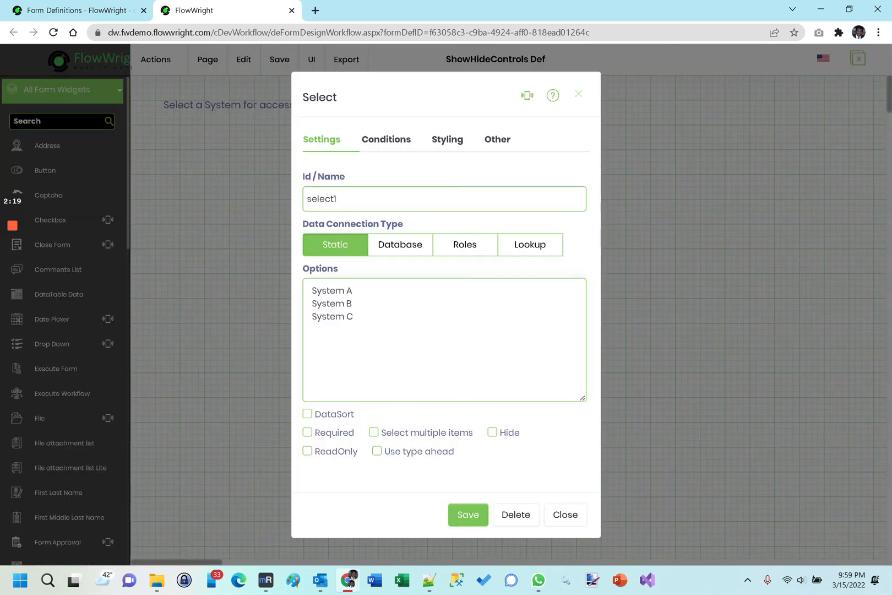
pyautogui.click(384, 141)
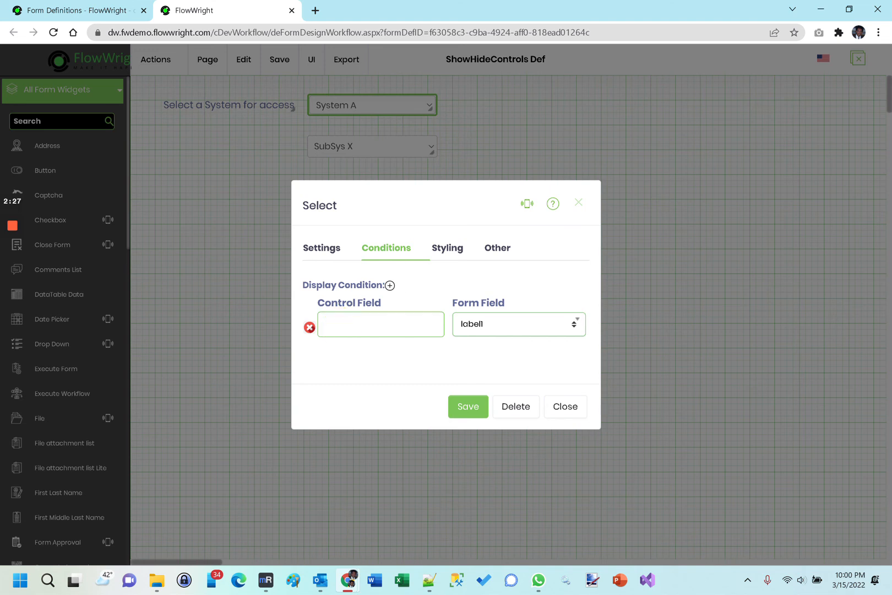
pyautogui.write('System B')
pyautogui.click(509, 329)
pyautogui.click(502, 378)
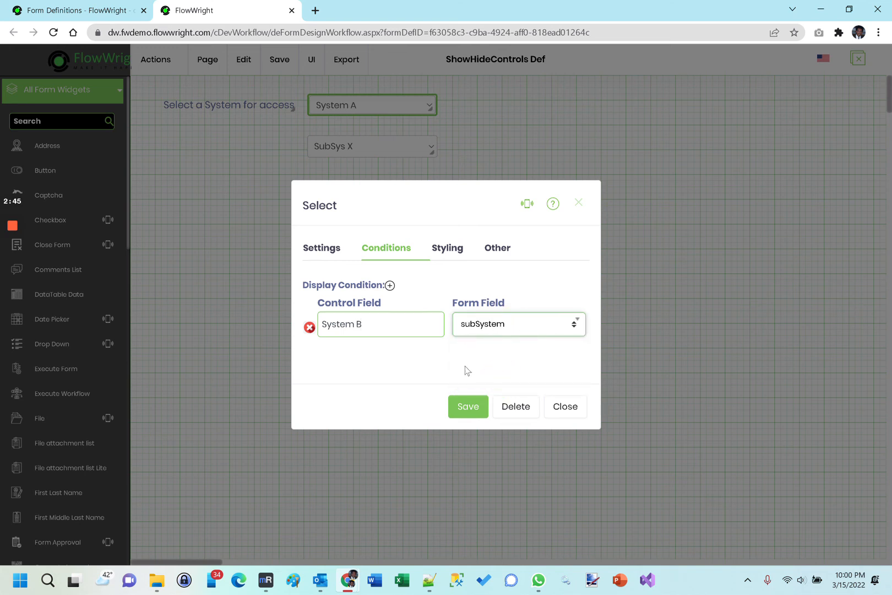
pyautogui.click(469, 408)
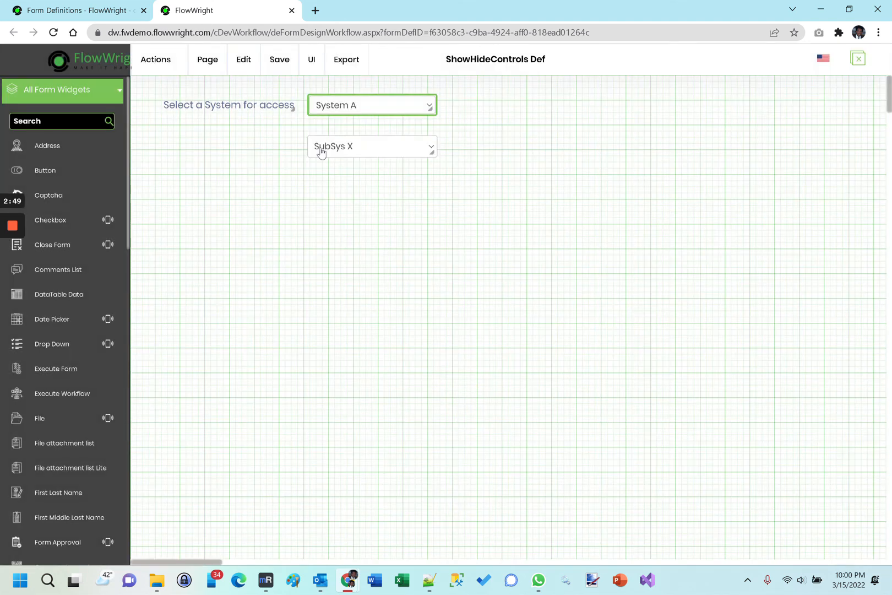
# Step: Save the form design and open a preview of the form
pyautogui.click(279, 62)
pyautogui.click(296, 105)
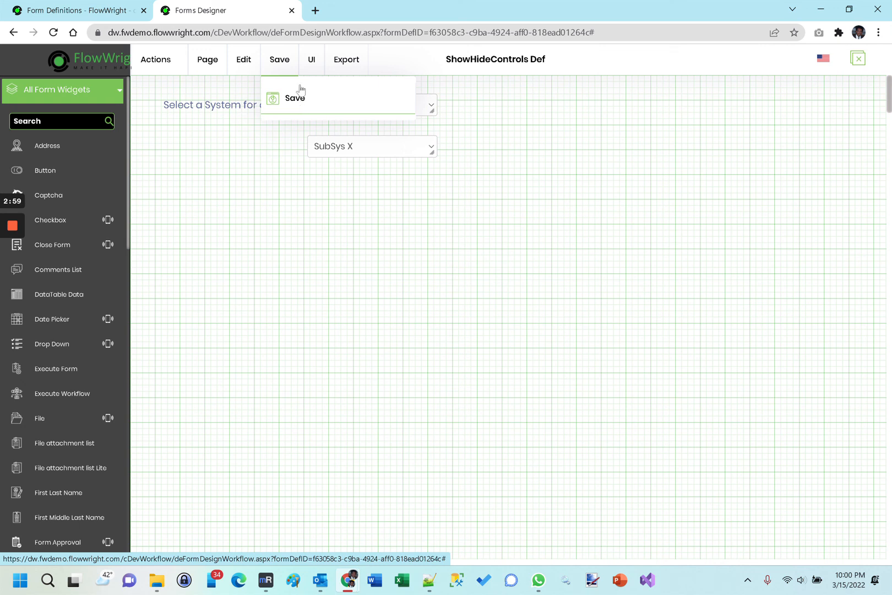
pyautogui.moveTo(312, 59)
pyautogui.click(329, 92)
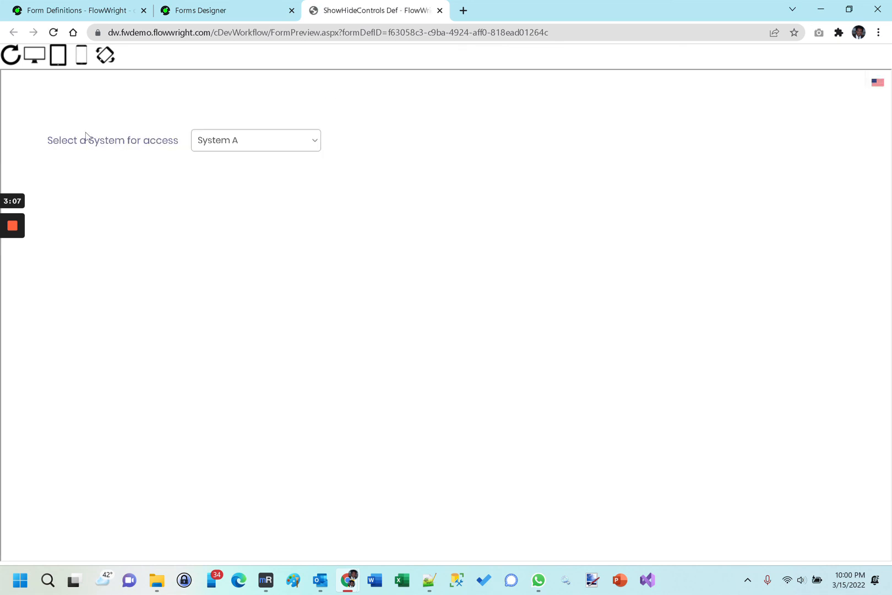
# Step: Test the display condition in the preview by choosing System C, then System B, and expand the subsystem options
pyautogui.click(236, 145)
pyautogui.click(236, 145)
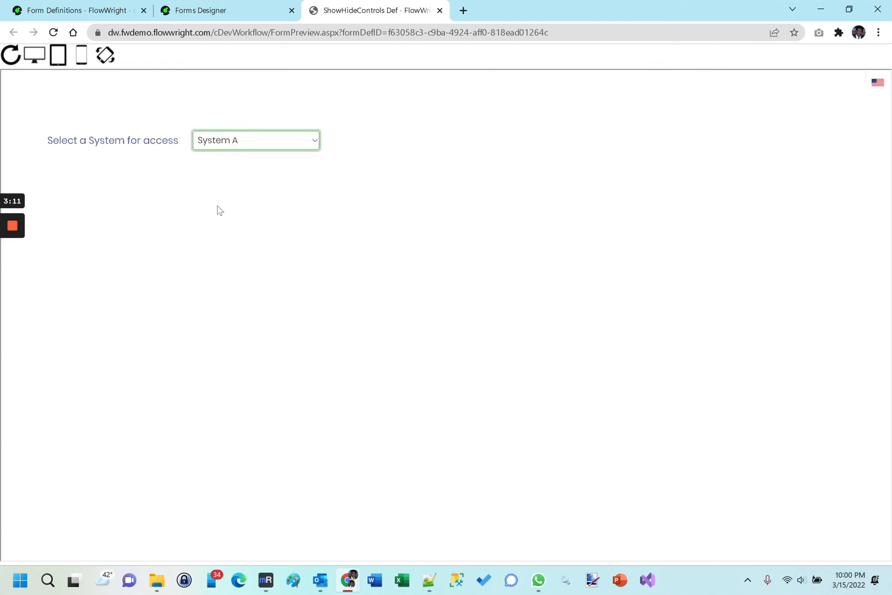
pyautogui.click(295, 139)
pyautogui.click(248, 185)
pyautogui.click(250, 144)
pyautogui.click(236, 174)
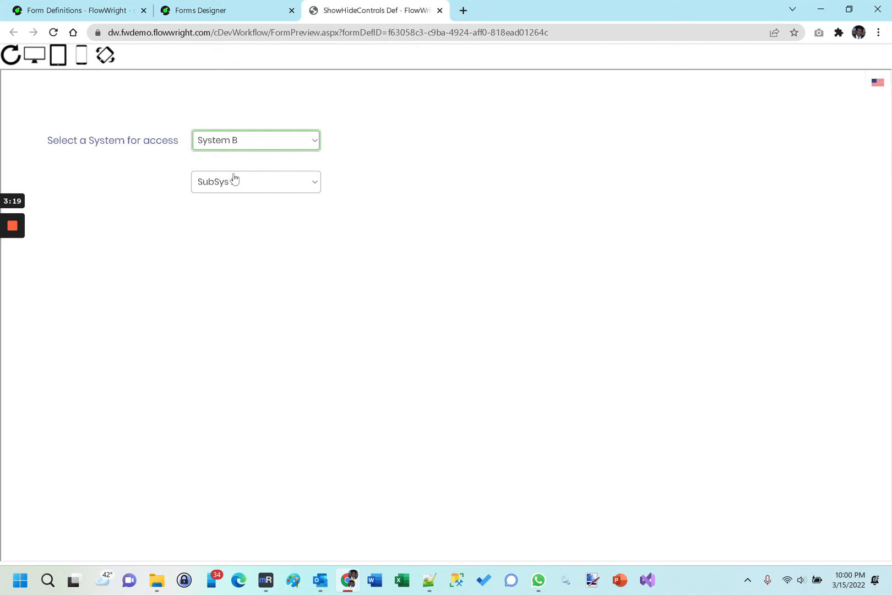
pyautogui.click(300, 185)
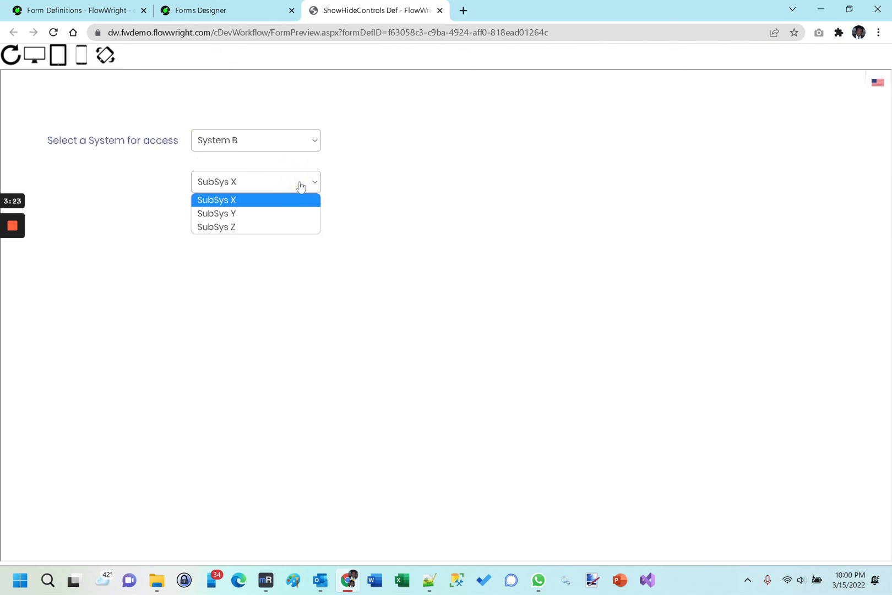